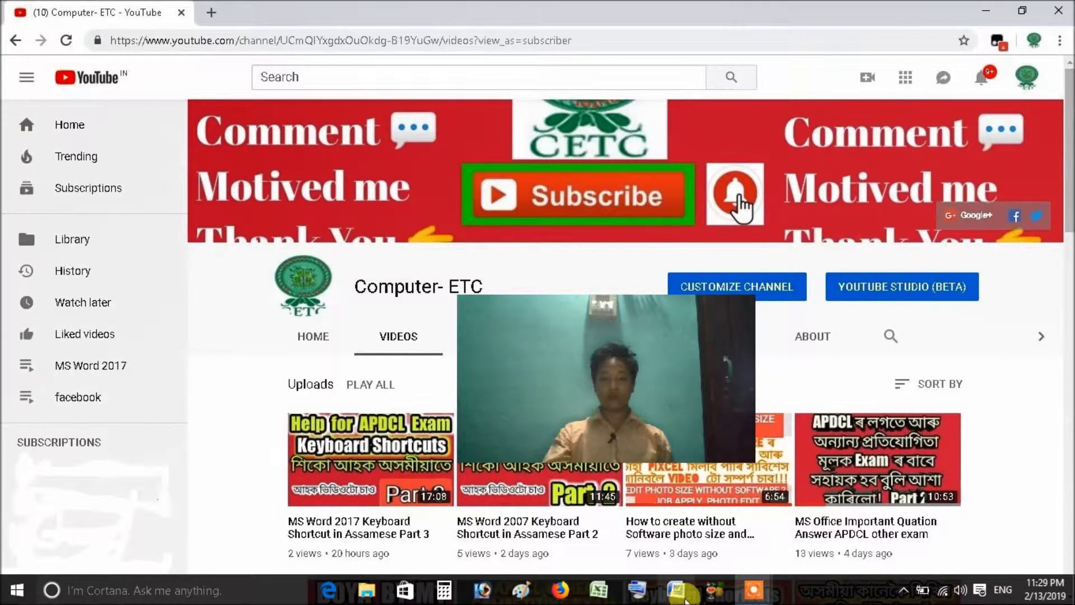
Step: Launch Word 2007 from the taskbar with a new blank Document1
click(679, 593)
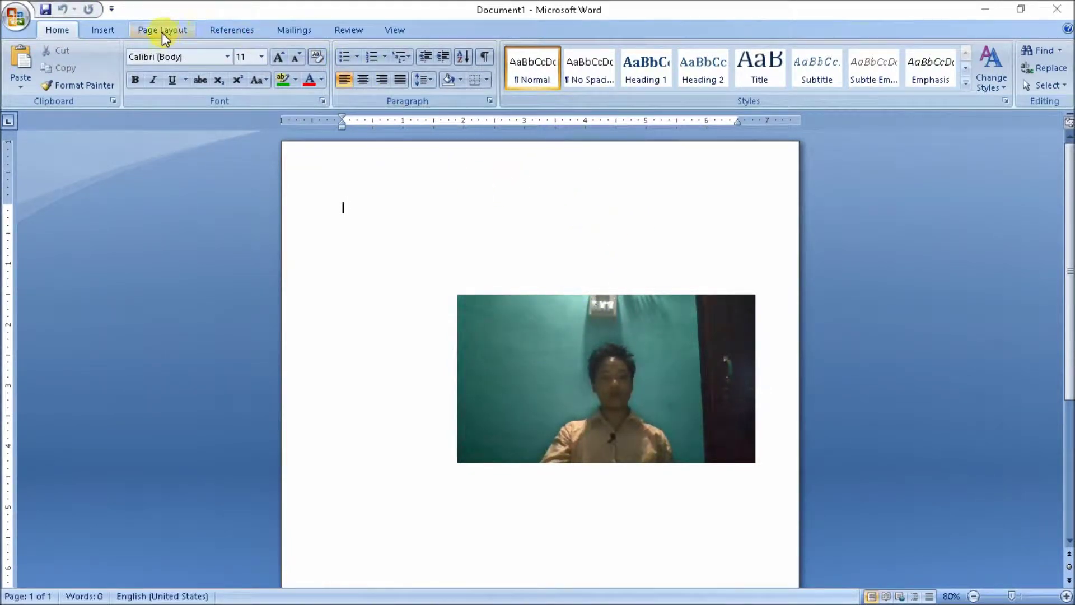
Step: Enter the 20-pt Arial paragraph beginning 'We author readme topics' and place the cursor at its start
click(121, 29)
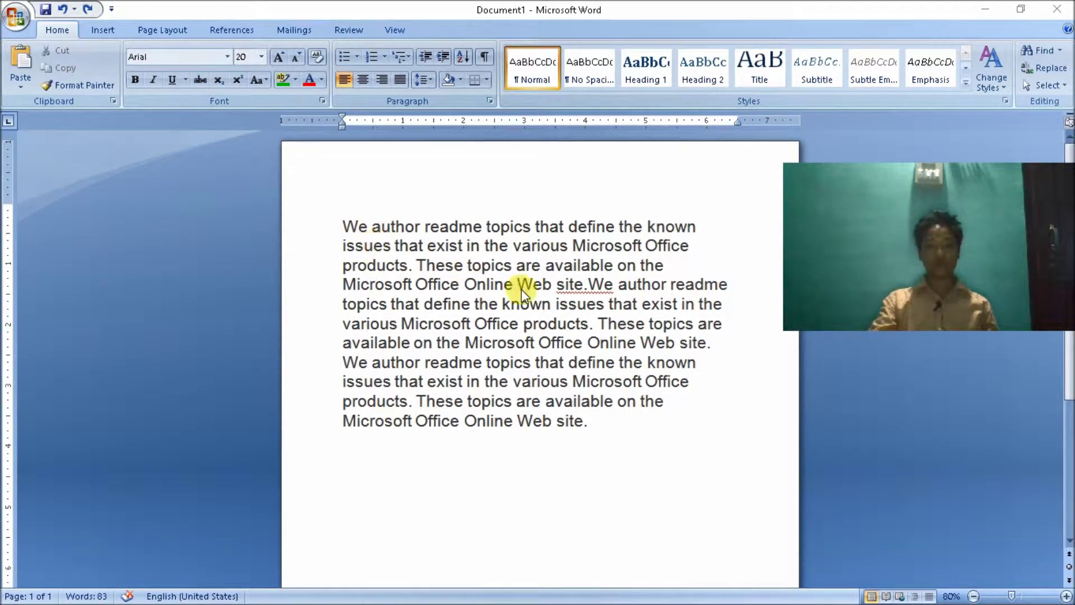
click(343, 225)
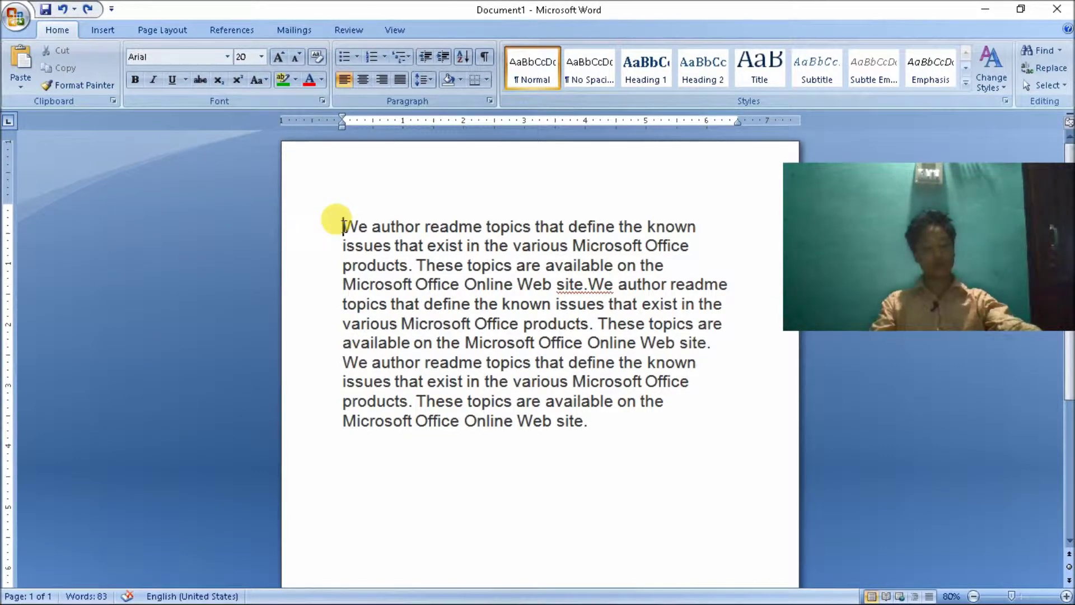
Step: Select all the text and look at the Insert tab's Drop Cap choices without applying one
key(ctrl+a)
click(99, 29)
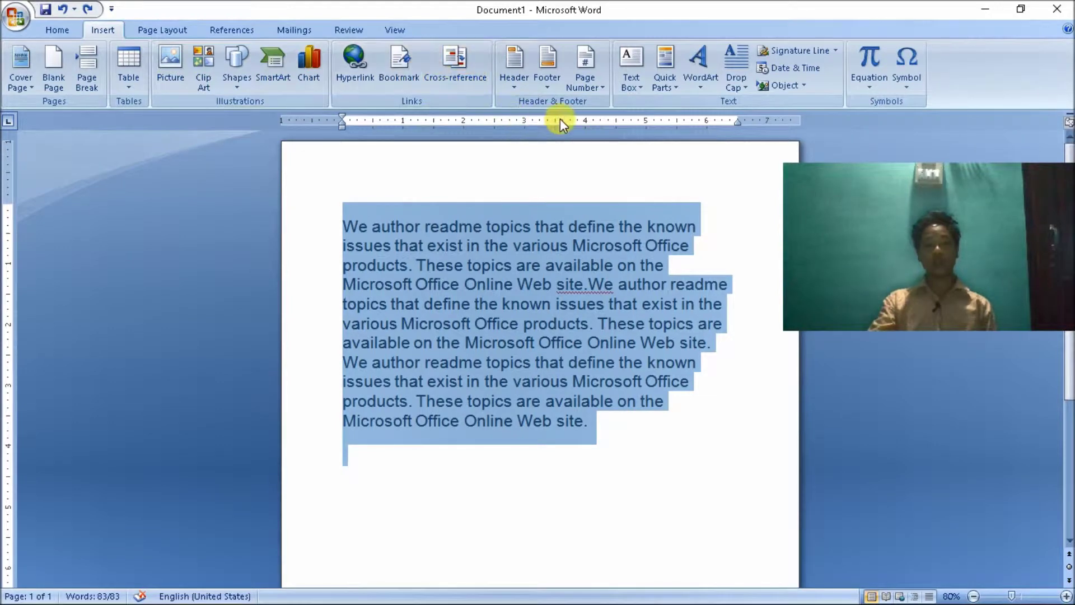
click(700, 70)
click(746, 87)
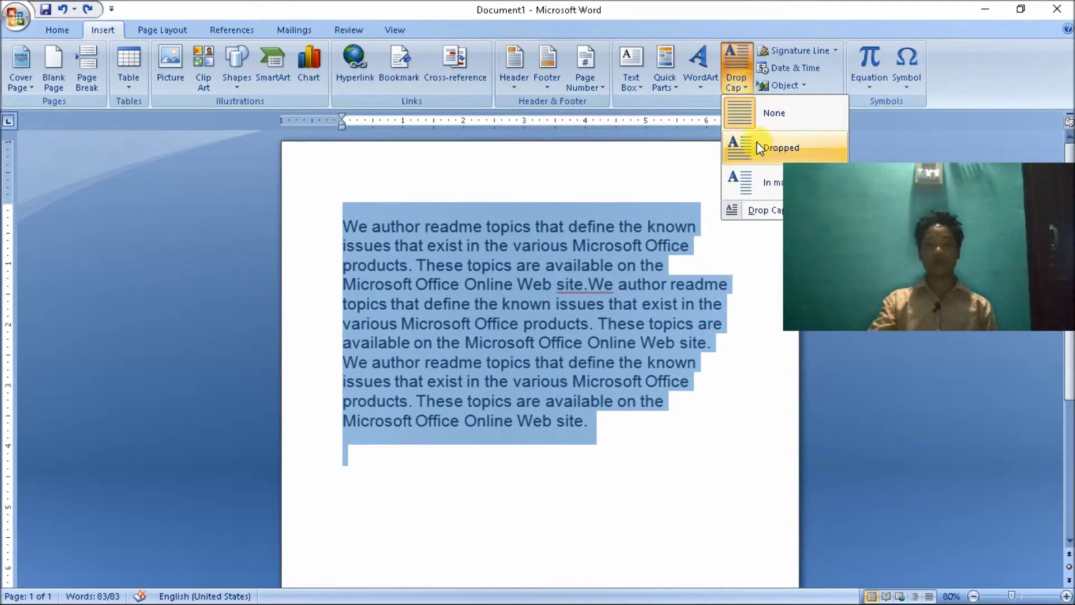
click(704, 431)
click(560, 428)
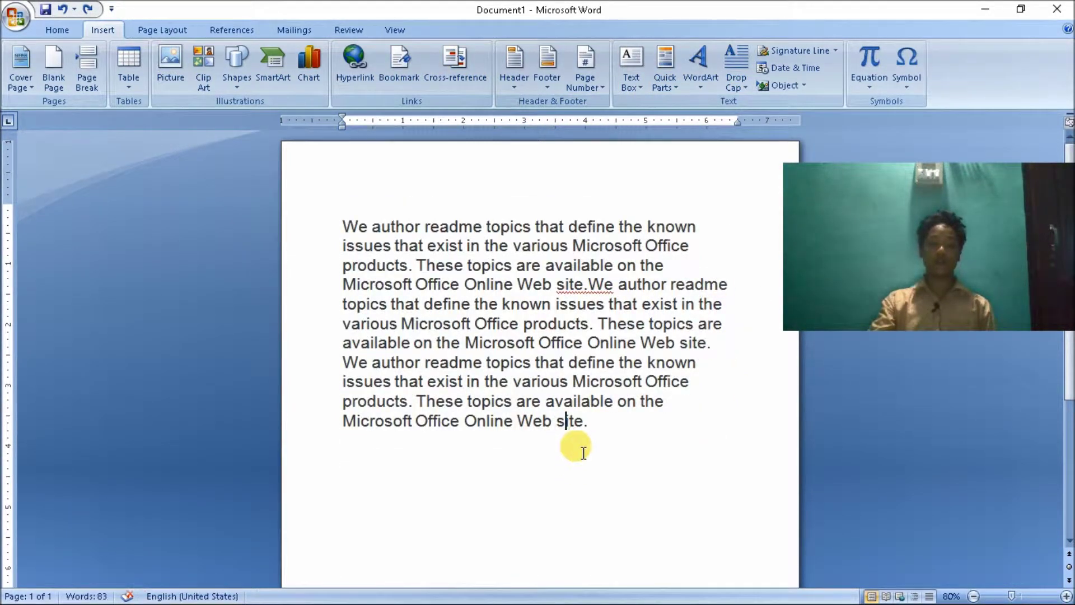
Step: Reopen and dismiss the Drop Cap choices, then put the cursor in the word 'Web'
click(748, 87)
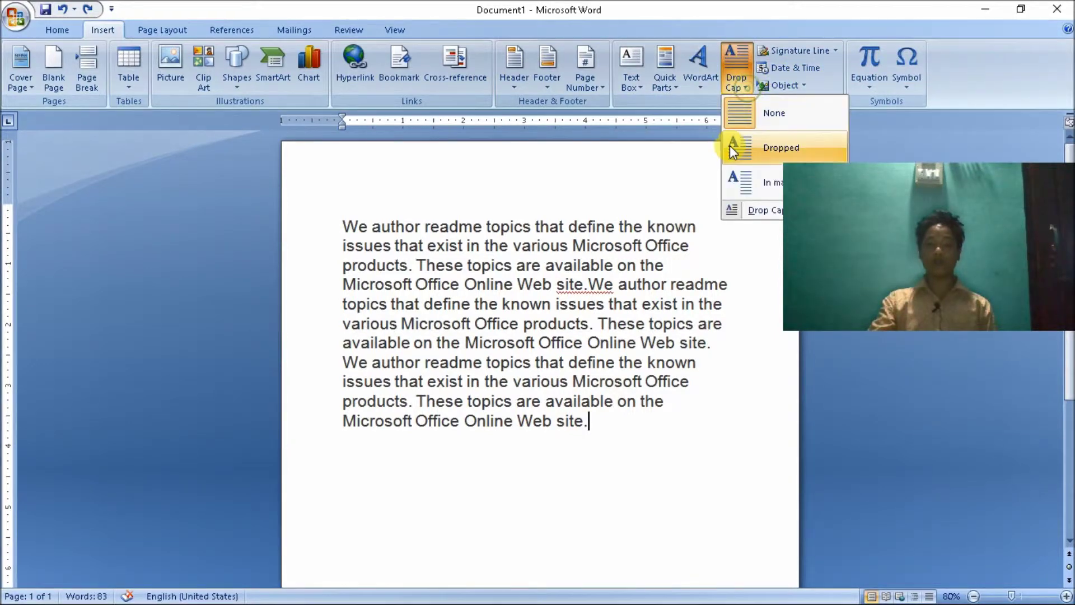
click(620, 159)
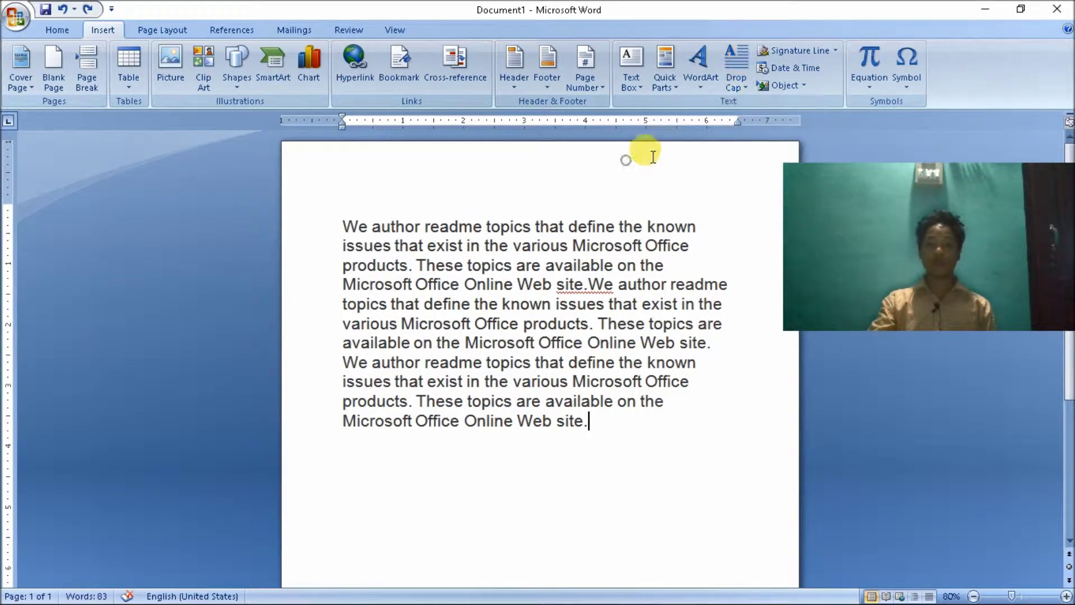
click(745, 90)
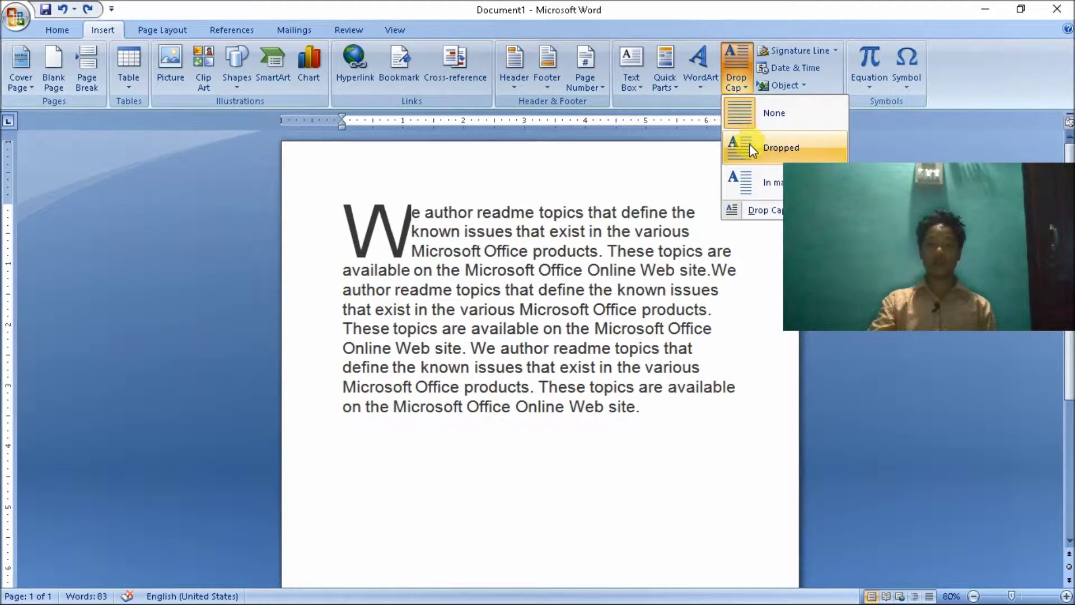
click(593, 180)
click(526, 284)
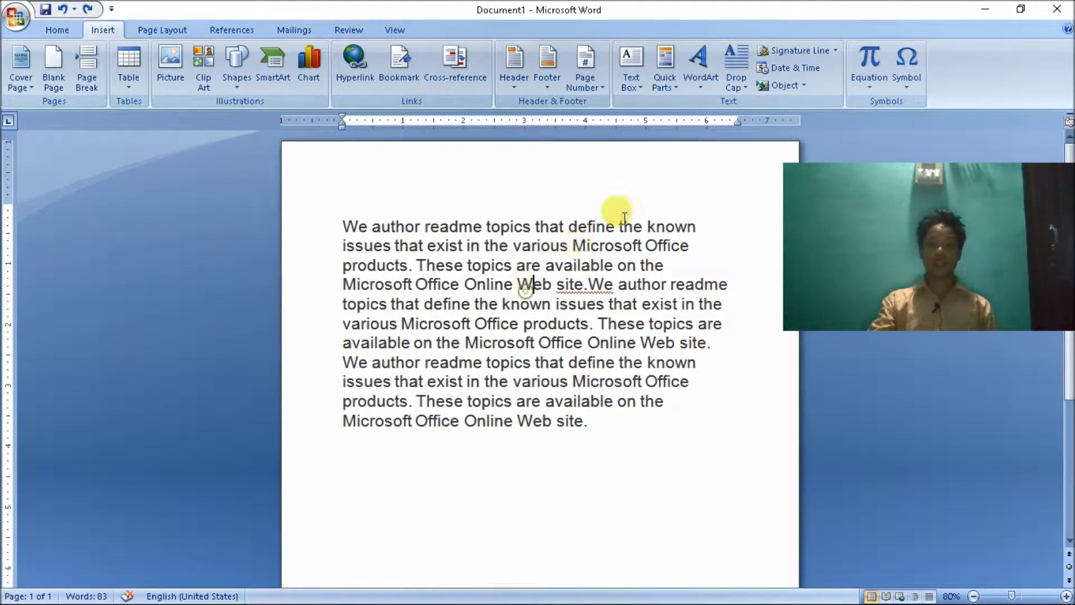
Step: Preview drop-cap styles on the paragraph, then reselect the whole paragraph
click(726, 88)
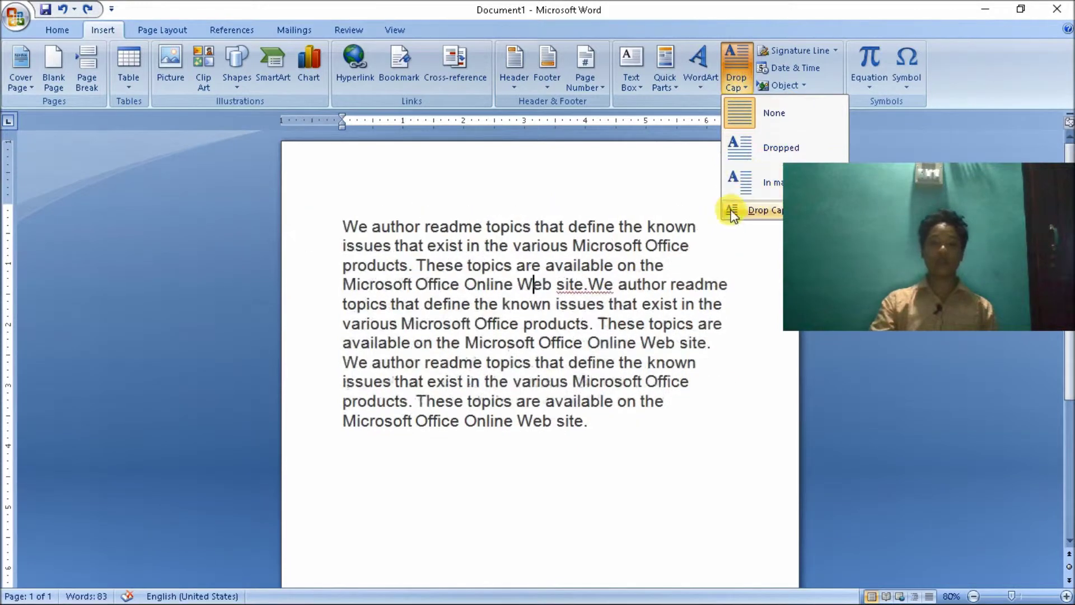
click(606, 339)
drag(593, 423, 364, 224)
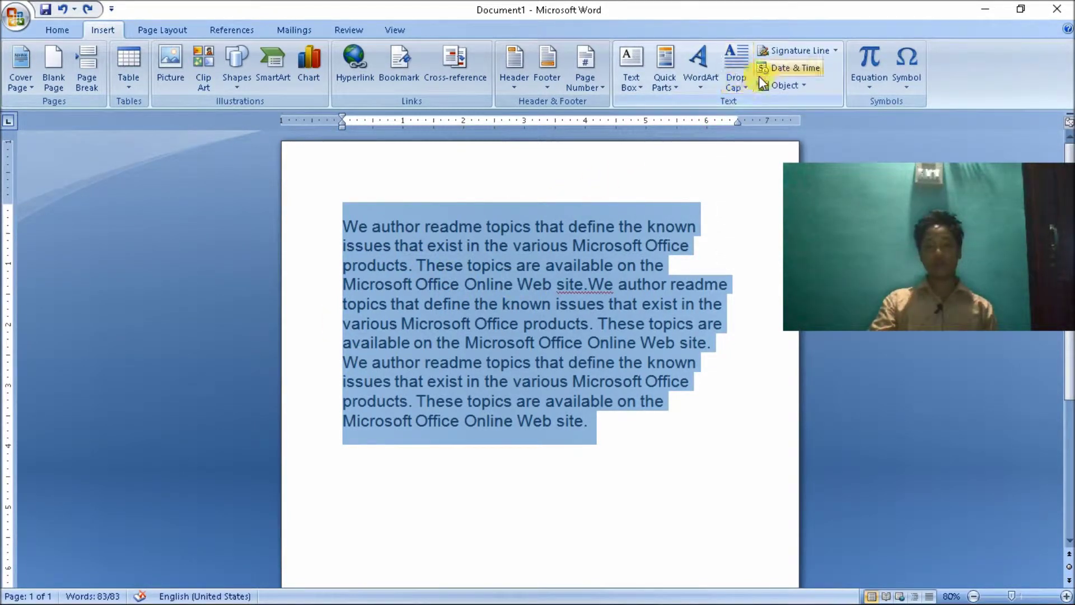
click(741, 91)
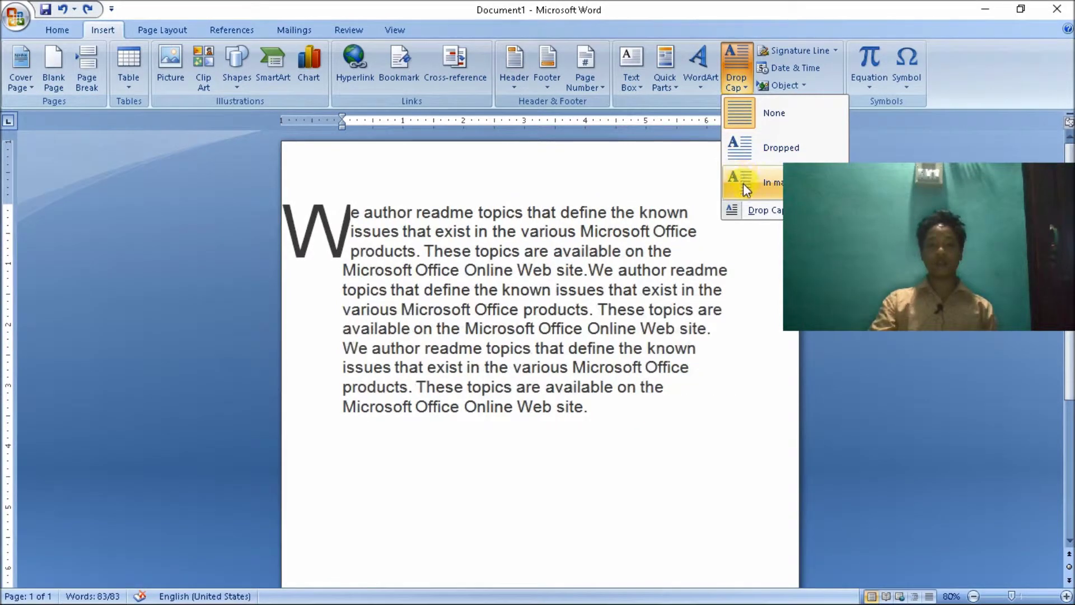
Step: Apply the Dropped style so the opening W spans three lines
click(745, 149)
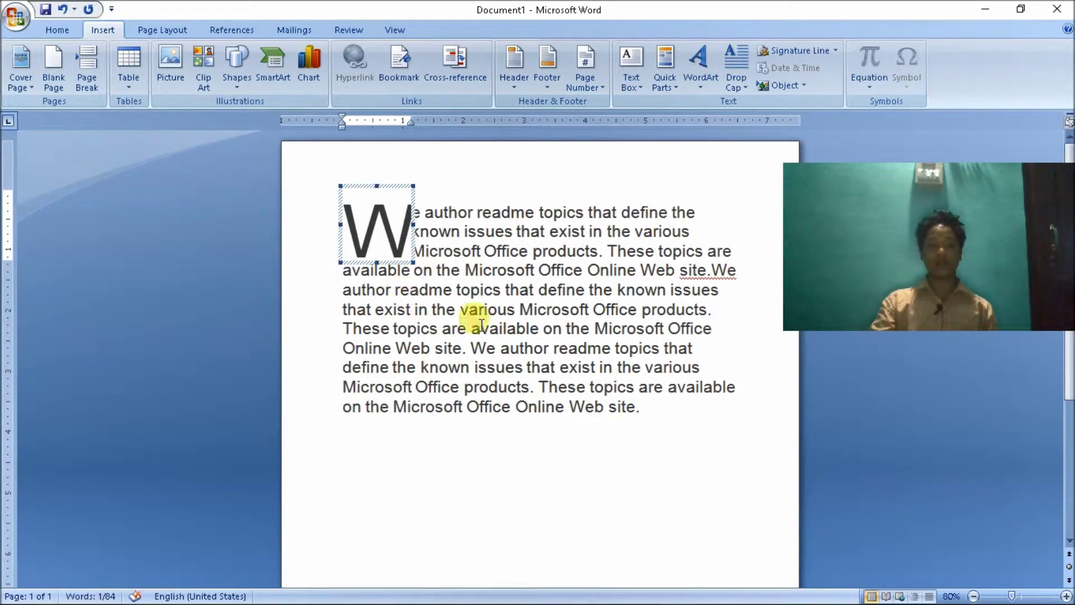
click(739, 87)
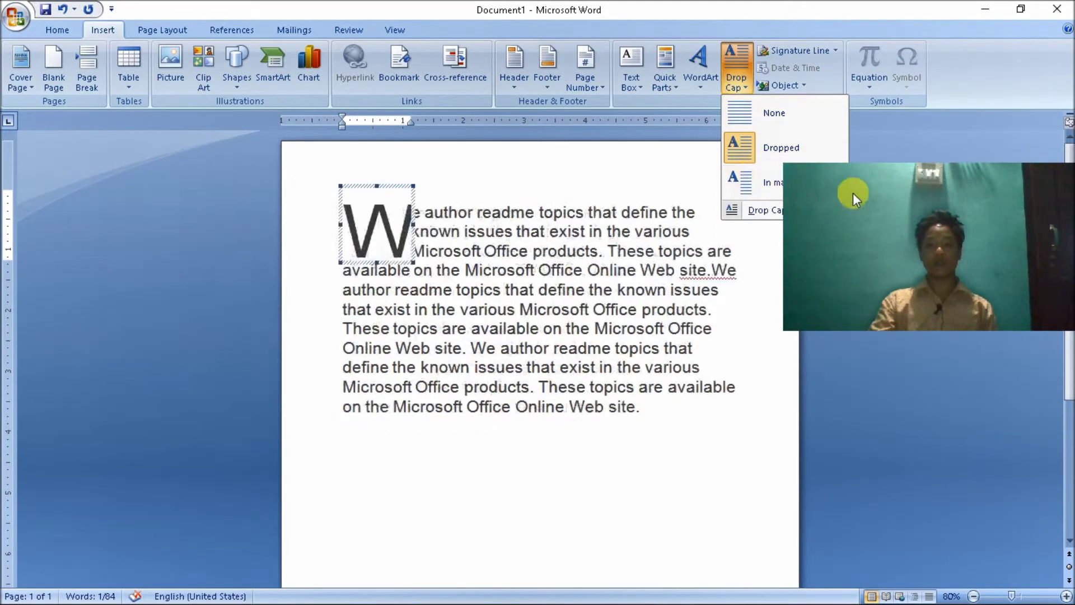
click(852, 196)
Step: Preview other drop-cap positions without changing the W, then reselect the paragraph text
click(744, 86)
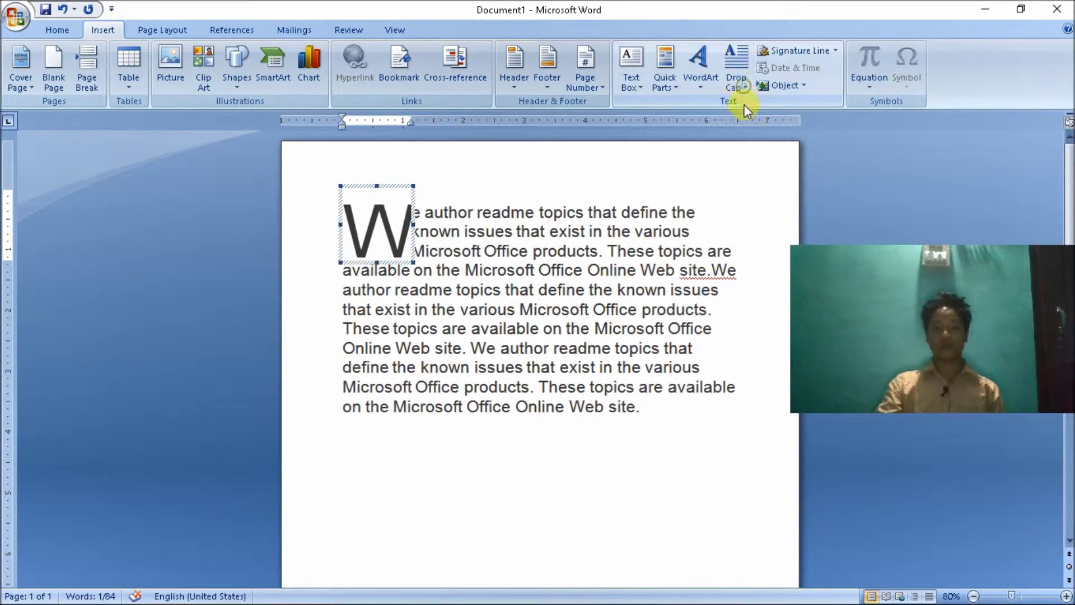
click(737, 84)
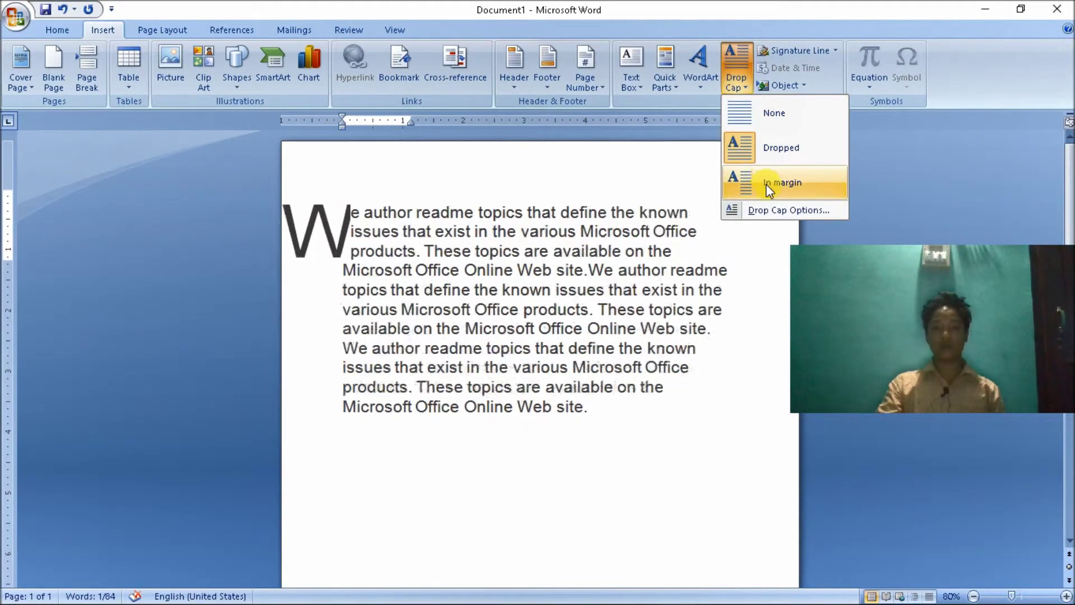
click(582, 367)
mouse_move(641, 408)
mouse_down()
mouse_move(511, 399)
mouse_move(339, 202)
mouse_up()
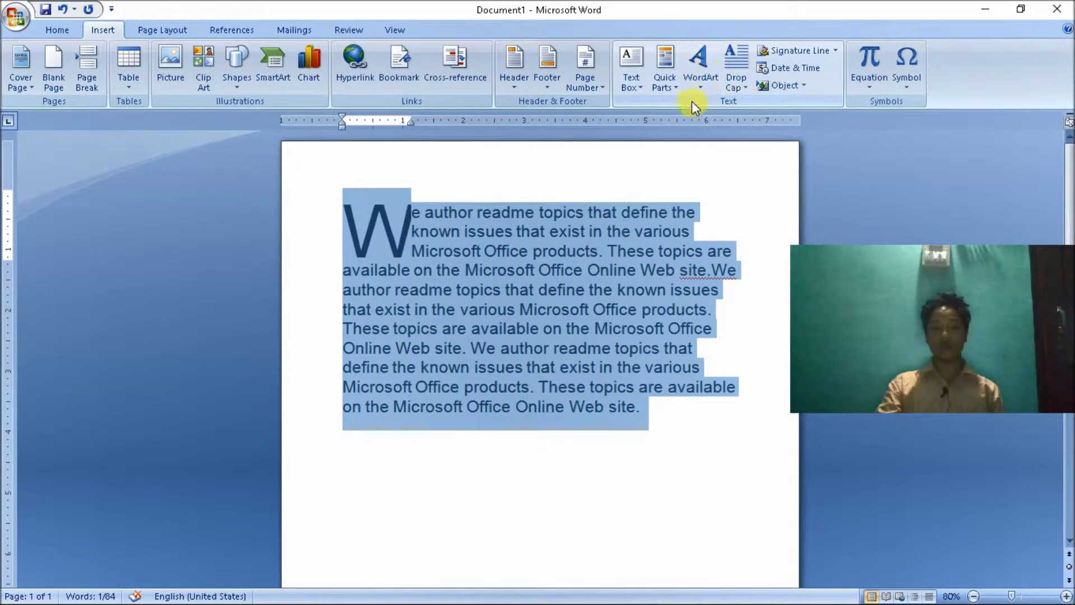
click(733, 87)
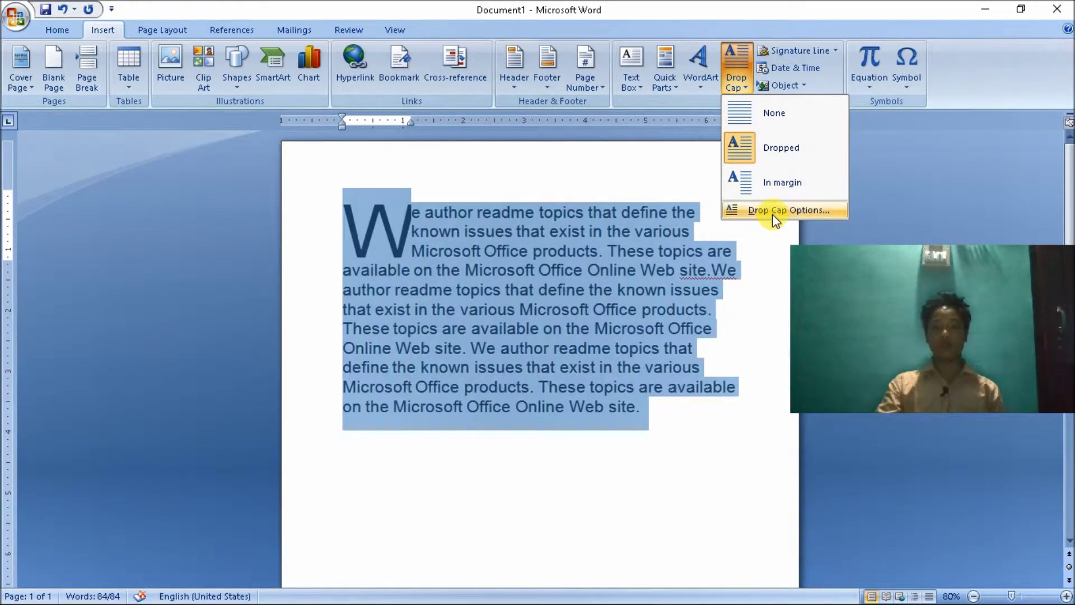
Step: Set Lines to drop to 5 in Drop Cap Options so the W spans five lines
click(772, 213)
drag(528, 184, 708, 85)
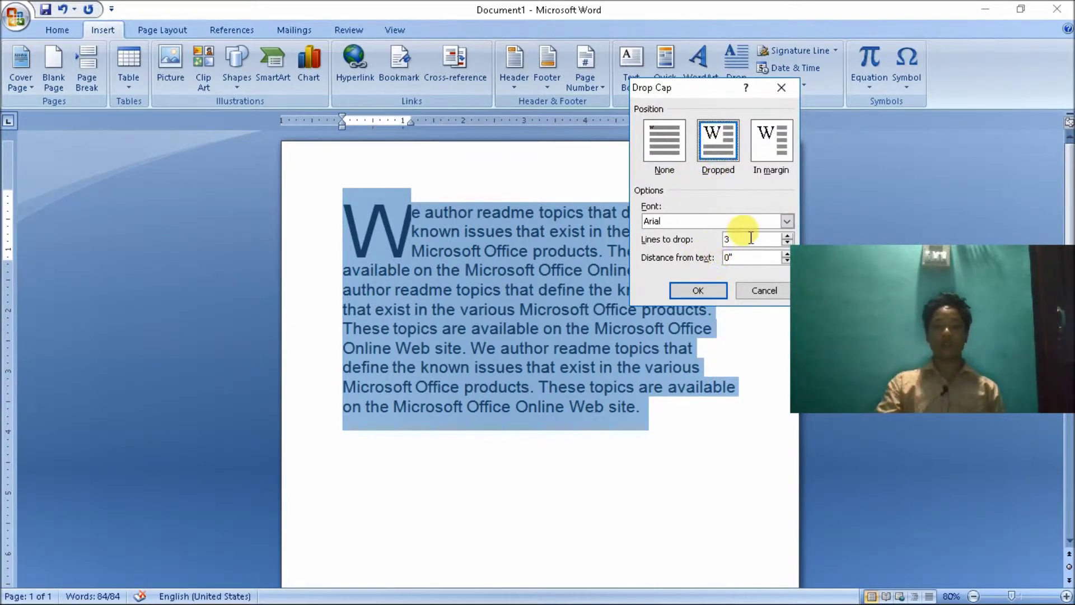
double_click(728, 239)
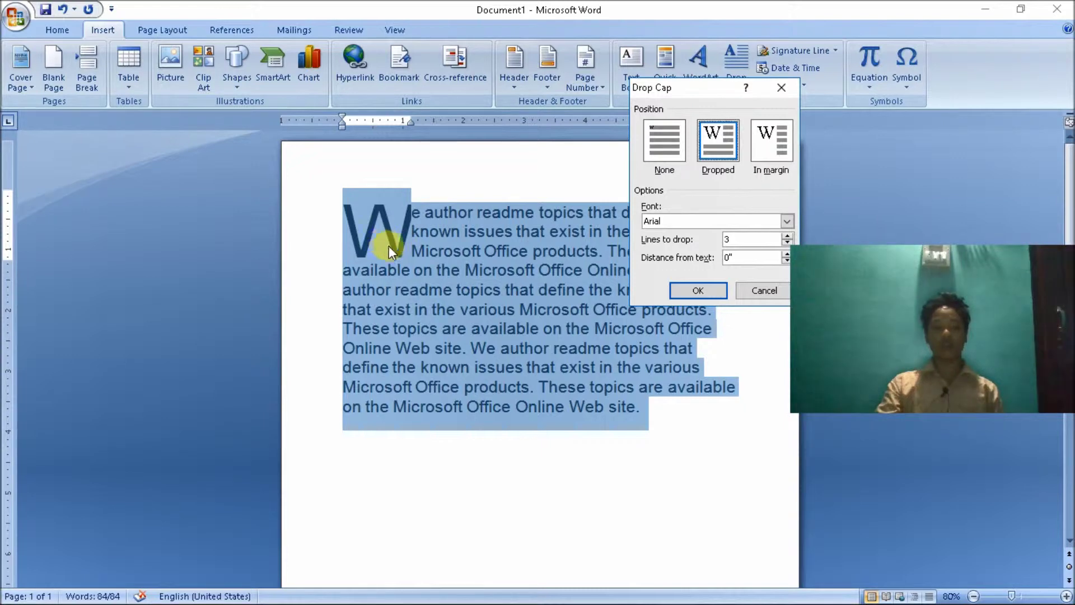
double_click(717, 239)
text(5)
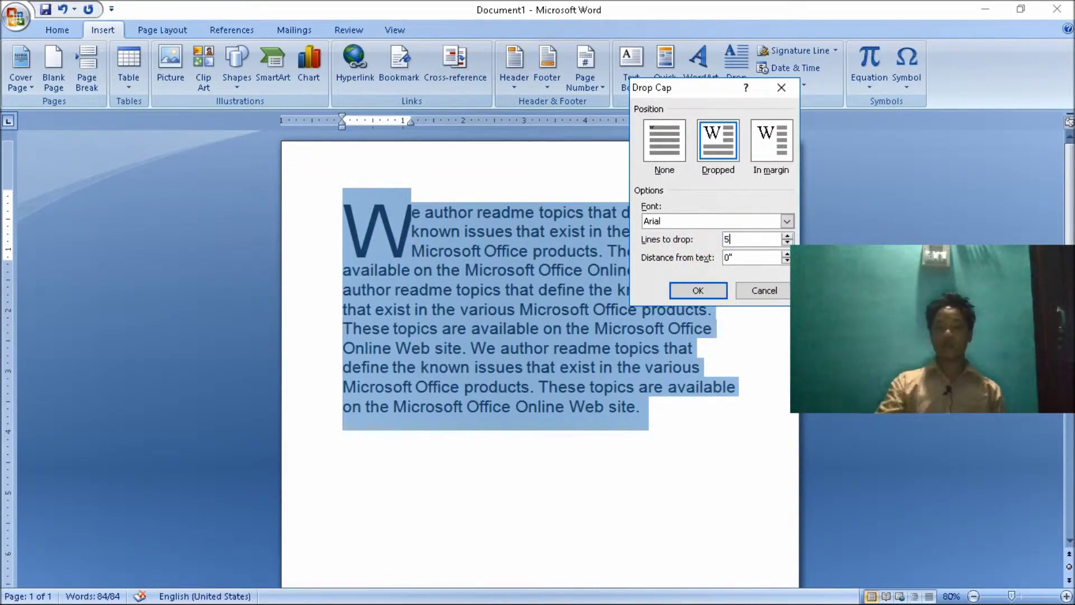
click(697, 293)
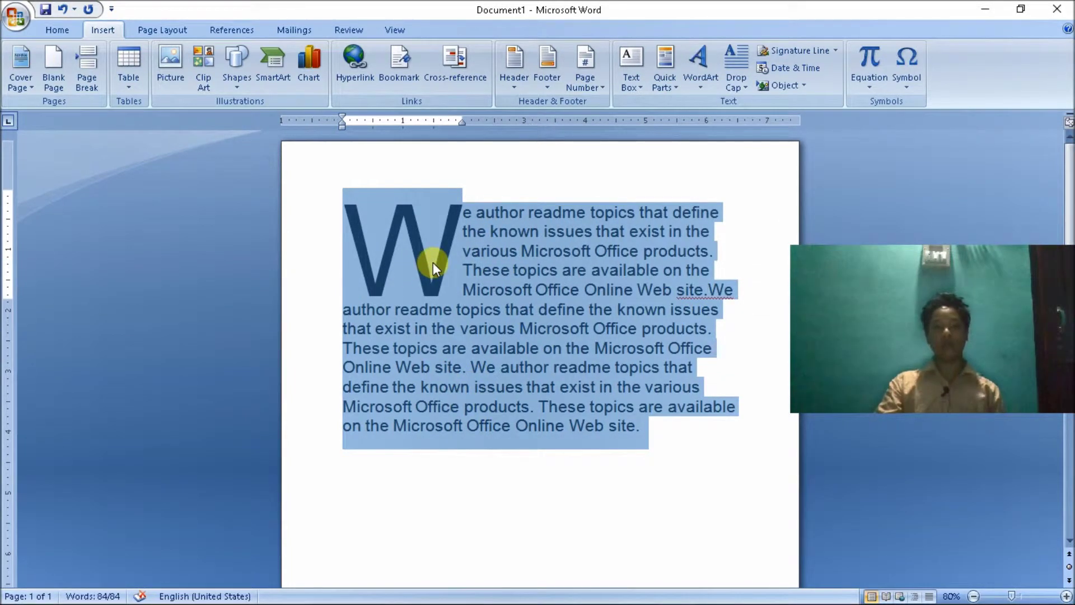
click(738, 89)
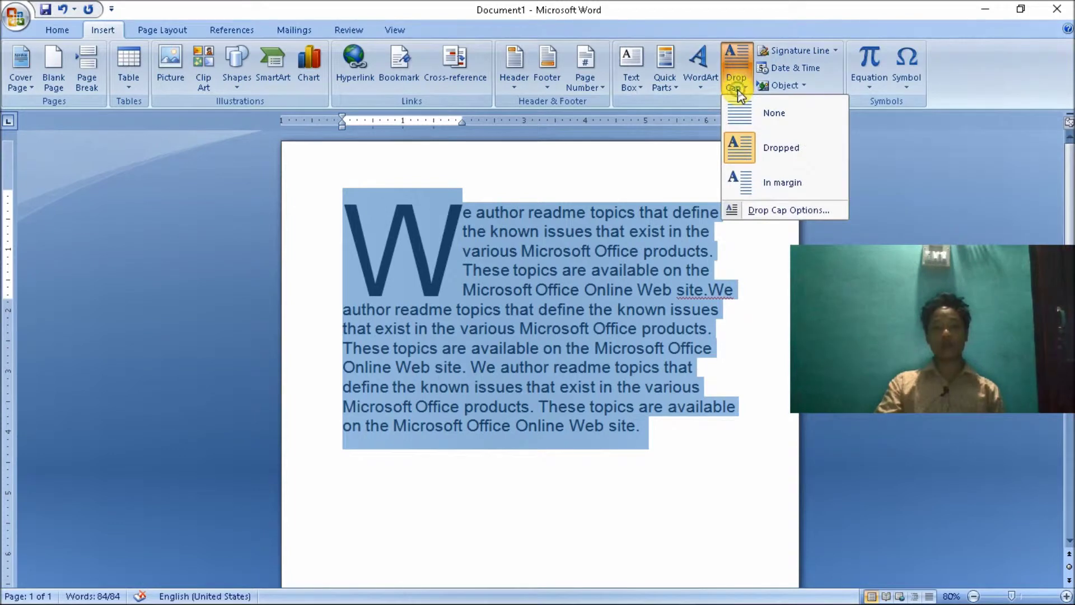
Step: Set the drop cap's distance from text to 0.6 inches and apply it
click(781, 212)
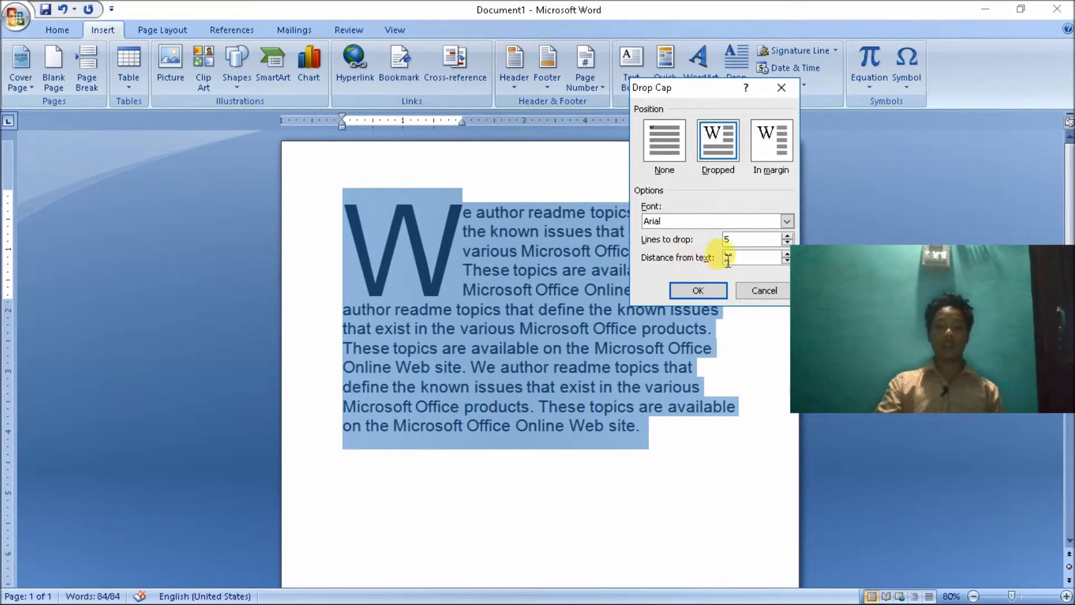
double_click(726, 258)
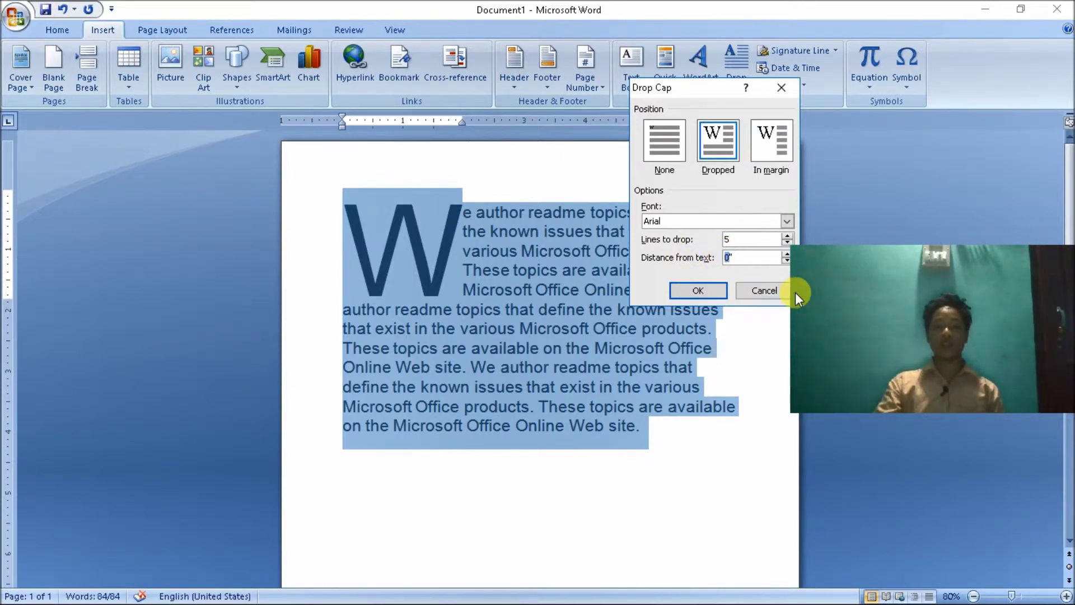
click(785, 254)
click(786, 254)
click(786, 254)
click(786, 255)
click(785, 254)
click(785, 255)
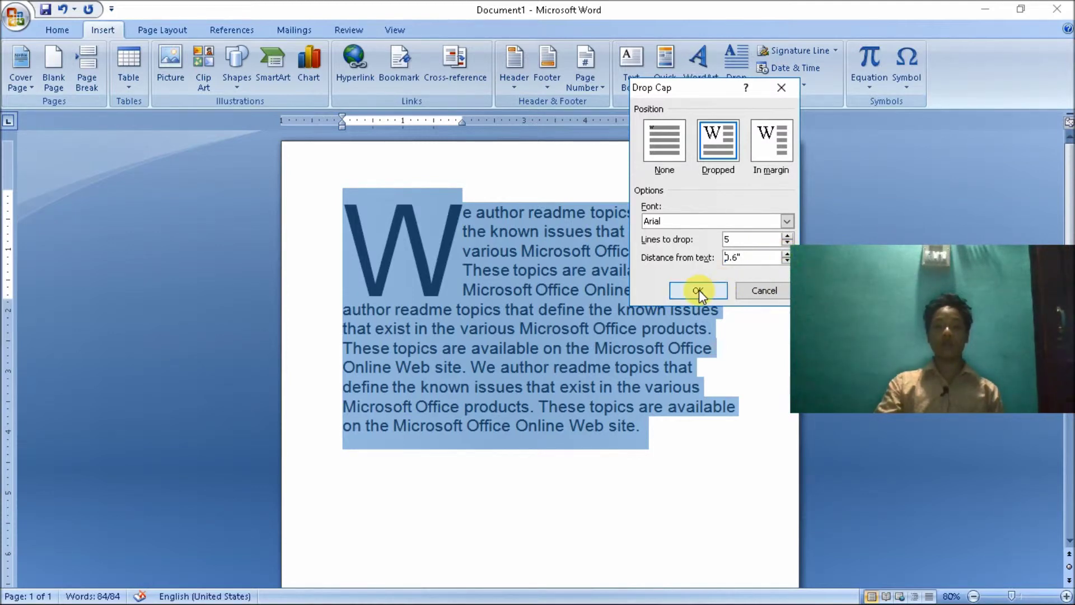
click(698, 291)
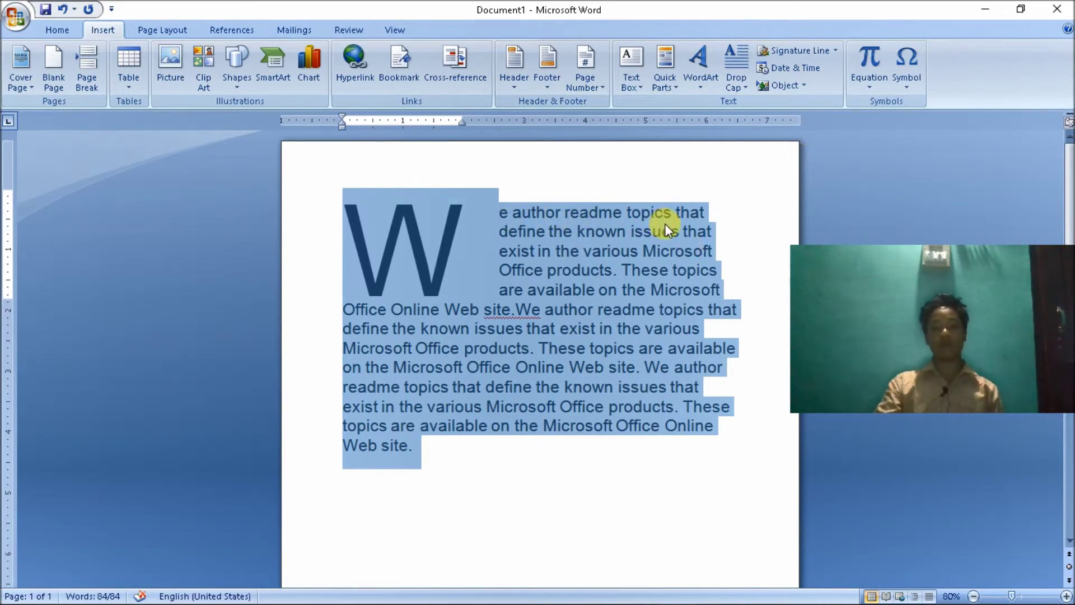
Step: Minimize Word to bring back the YouTube channel videos page
click(977, 16)
drag(969, 308, 644, 374)
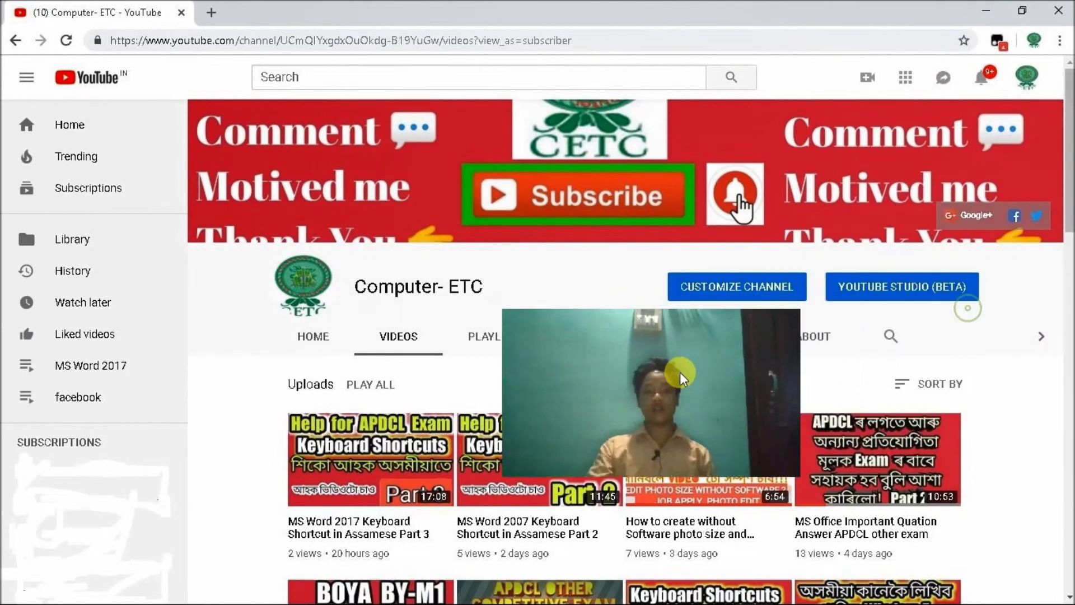